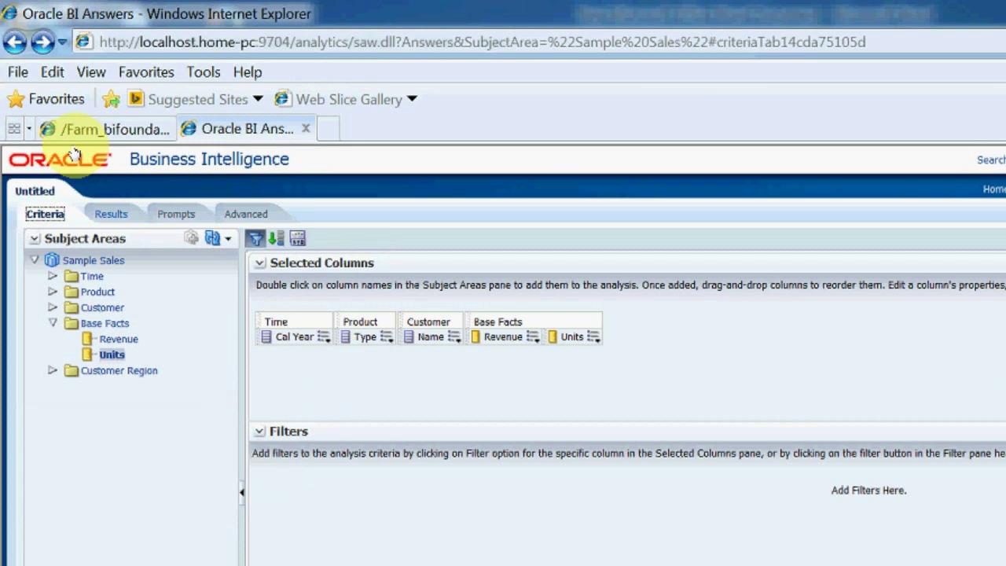
Step: Display the Sample Sales results table of Cal Year, Type, Name, Revenue and Units
{"action": "key", "text": "Tab"}
{"action": "key", "text": "Return"}
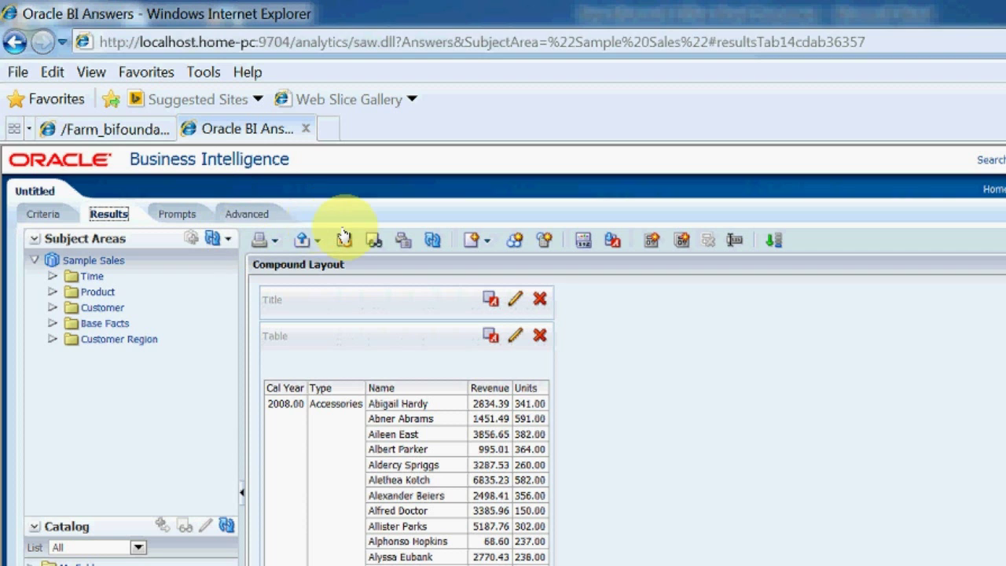
Step: Put the results table into edit mode and bring up its Table View Properties
{"action": "left_click", "coordinate": [515, 336]}
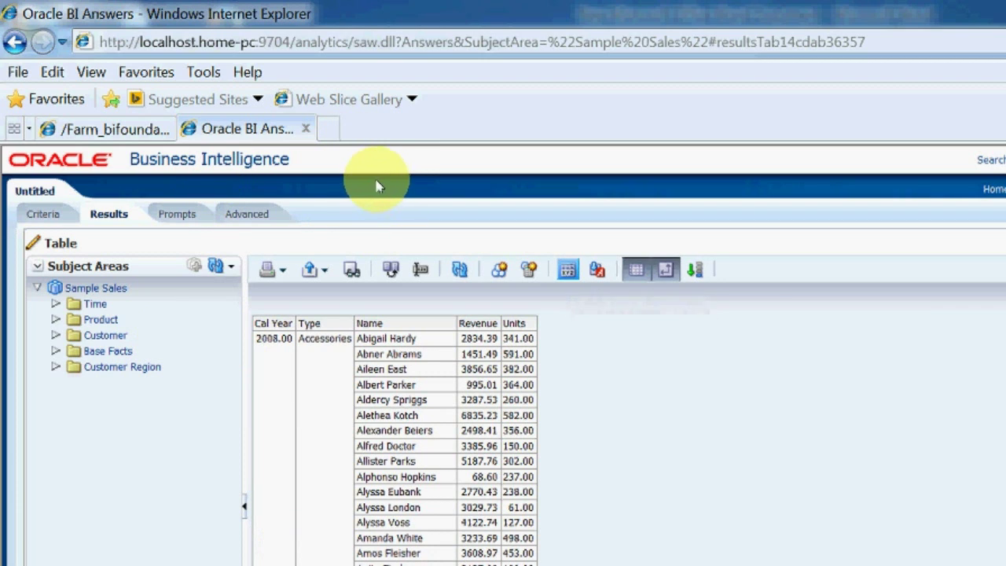
{"action": "left_click", "coordinate": [568, 270]}
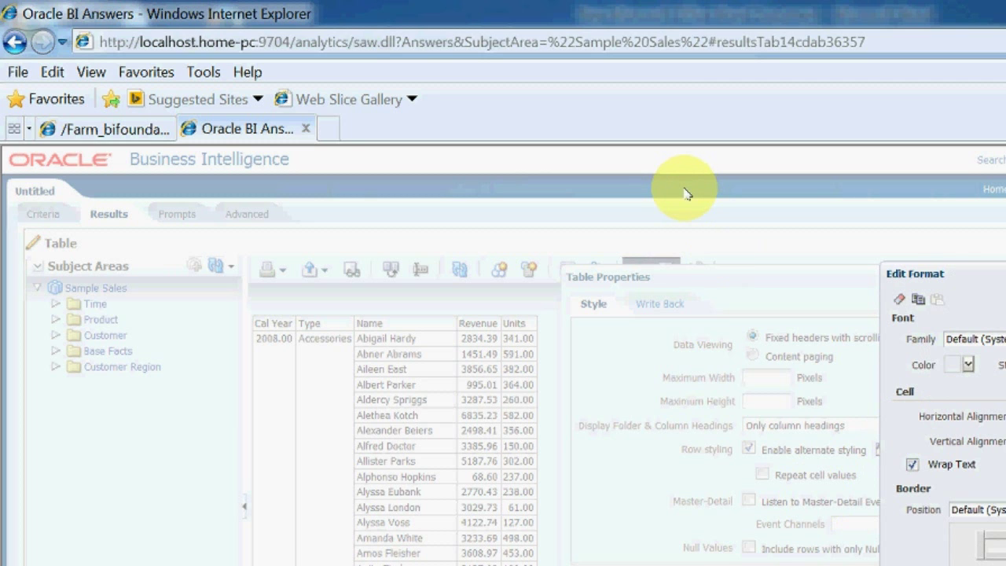
Step: Give the alternating rows a dark green background and apply the table properties
{"action": "left_click_drag", "start_coordinate": [693, 180], "coordinate": [262, 181]}
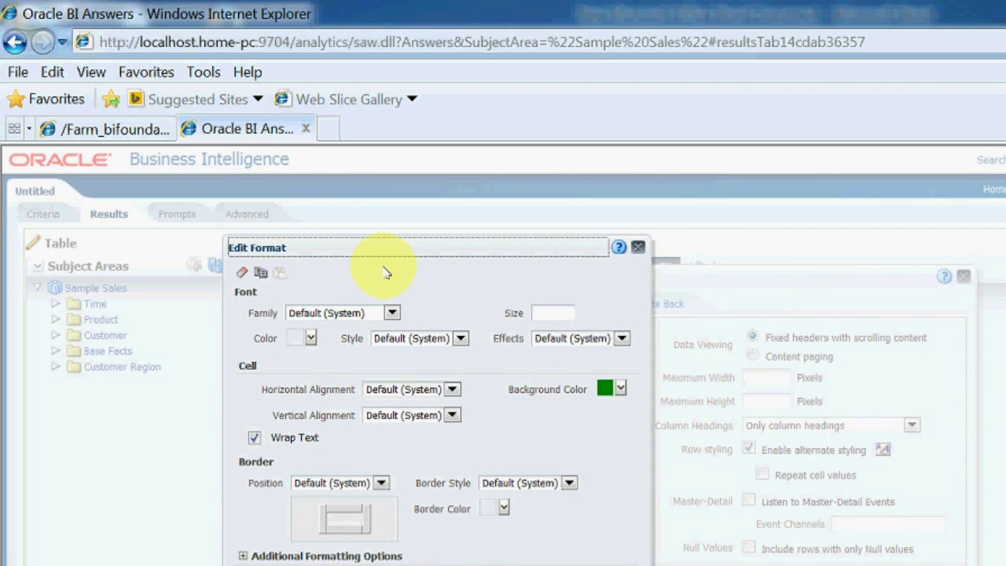
{"action": "left_click", "coordinate": [410, 266]}
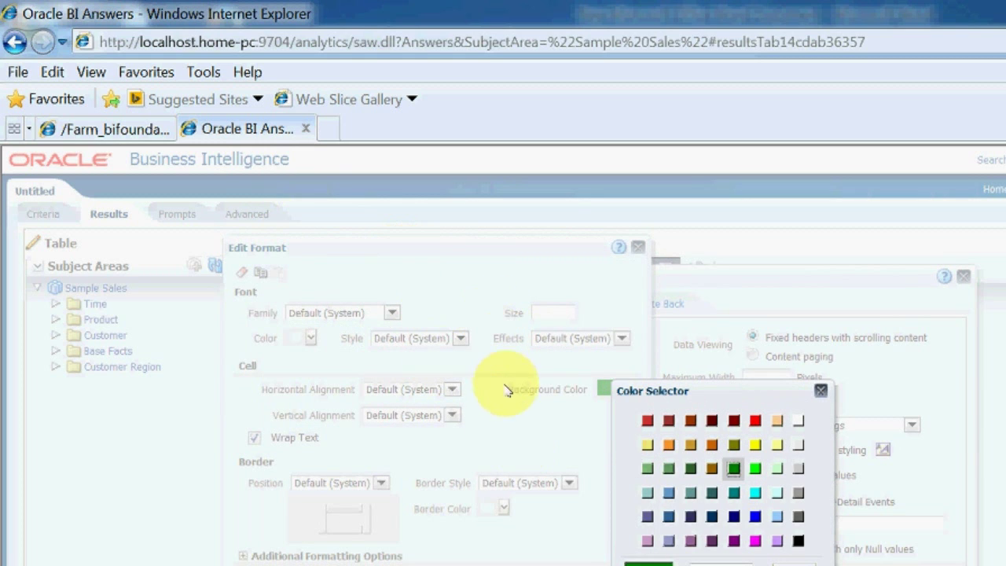
{"action": "key", "text": "Return"}
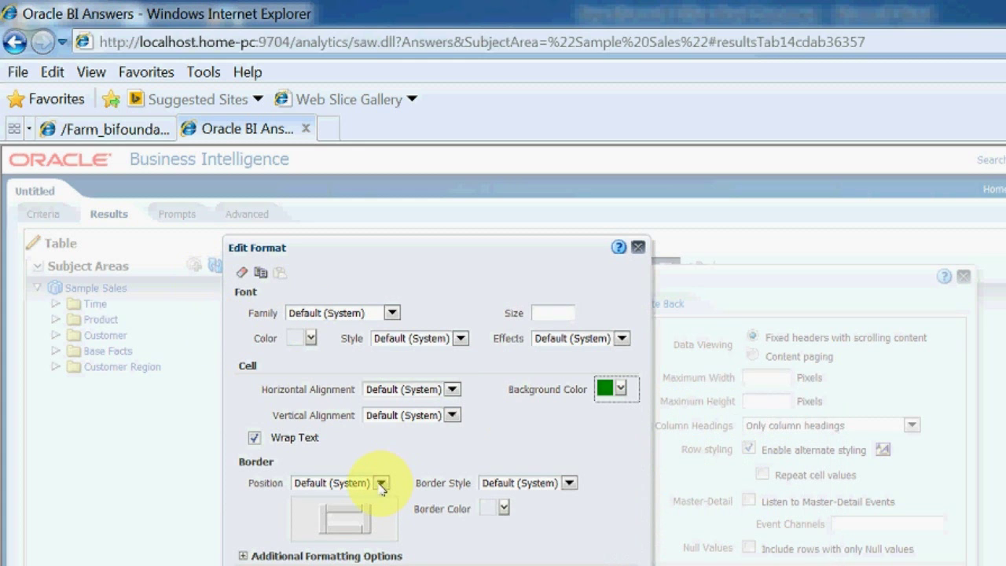
{"action": "key", "text": "Return"}
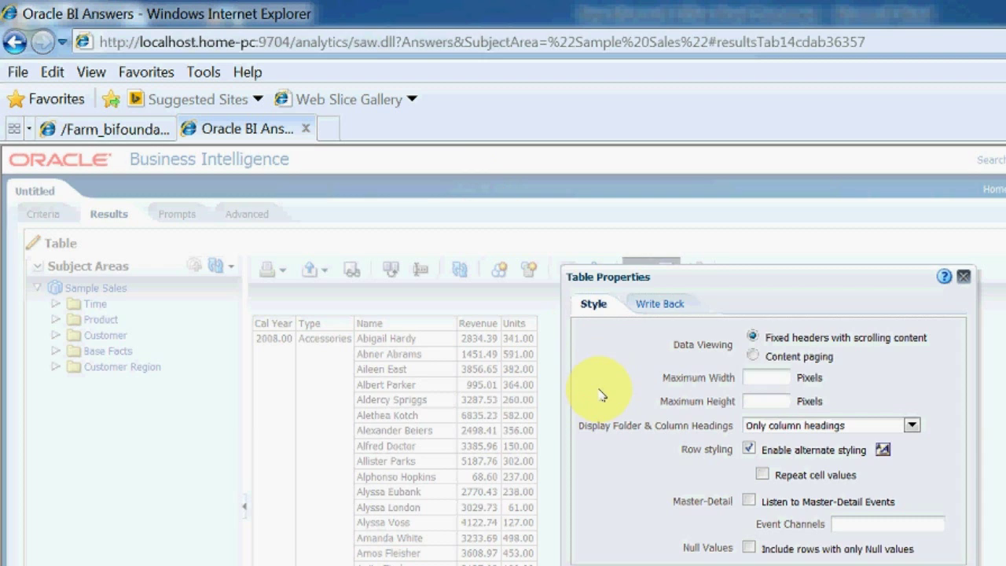
{"action": "key", "text": "Return"}
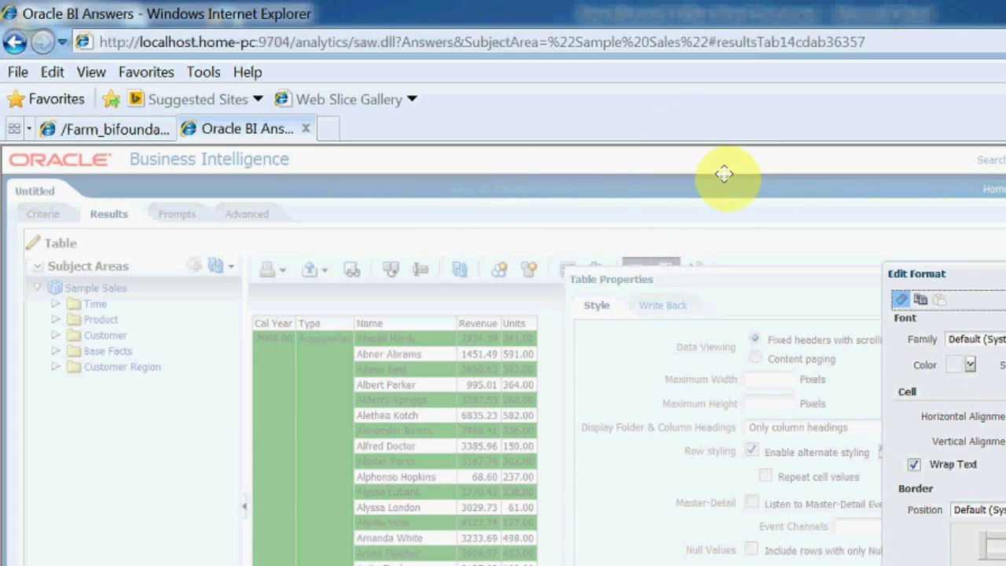
Step: Close the row format and enable Repeat cell values so Cal Year and Type fill every row
{"action": "mouse_move", "coordinate": [725, 174]}
{"action": "left_mouse_down"}
{"action": "mouse_move", "coordinate": [394, 164]}
{"action": "mouse_move", "coordinate": [393, 146]}
{"action": "left_mouse_up"}
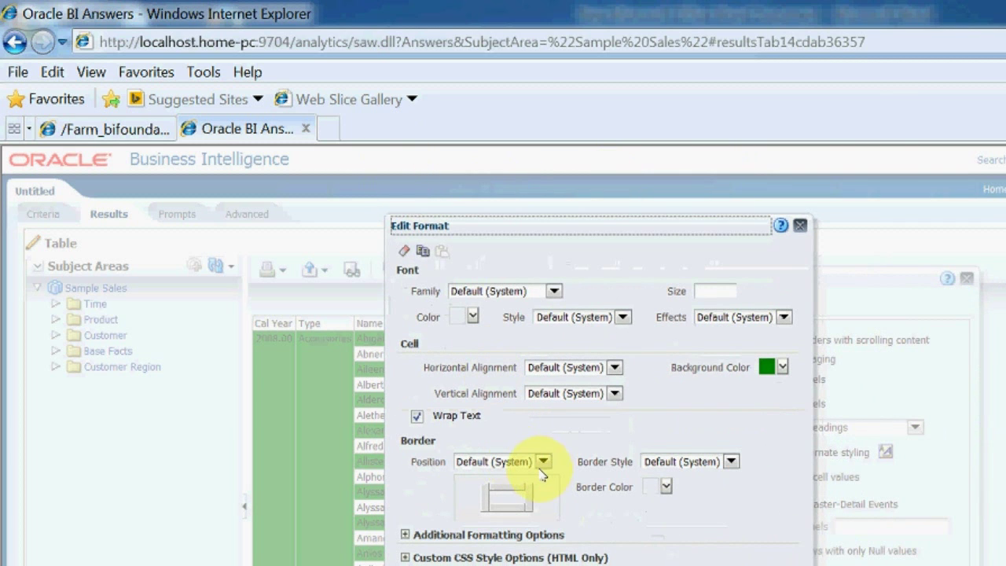
{"action": "key", "text": "Escape"}
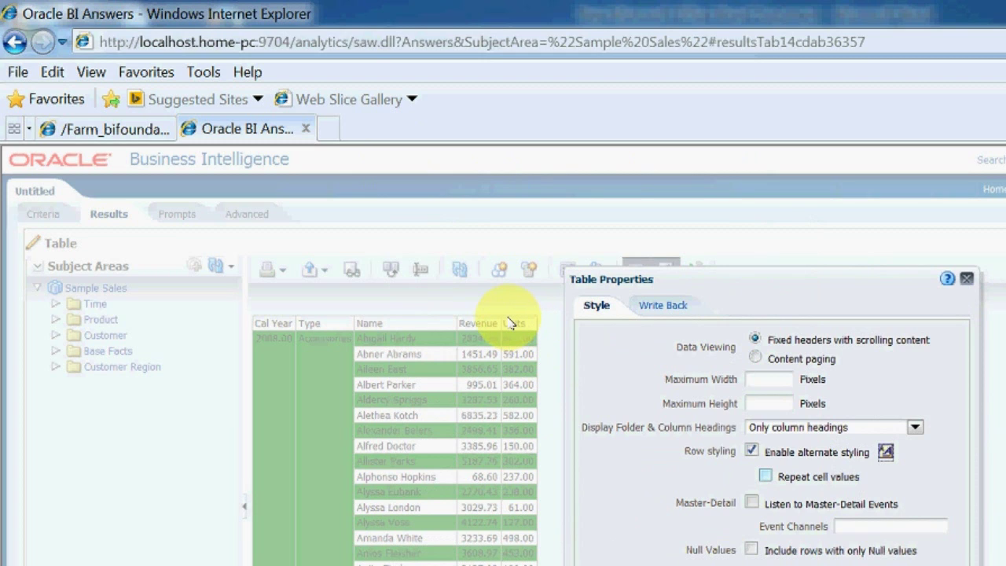
{"action": "key", "text": "space"}
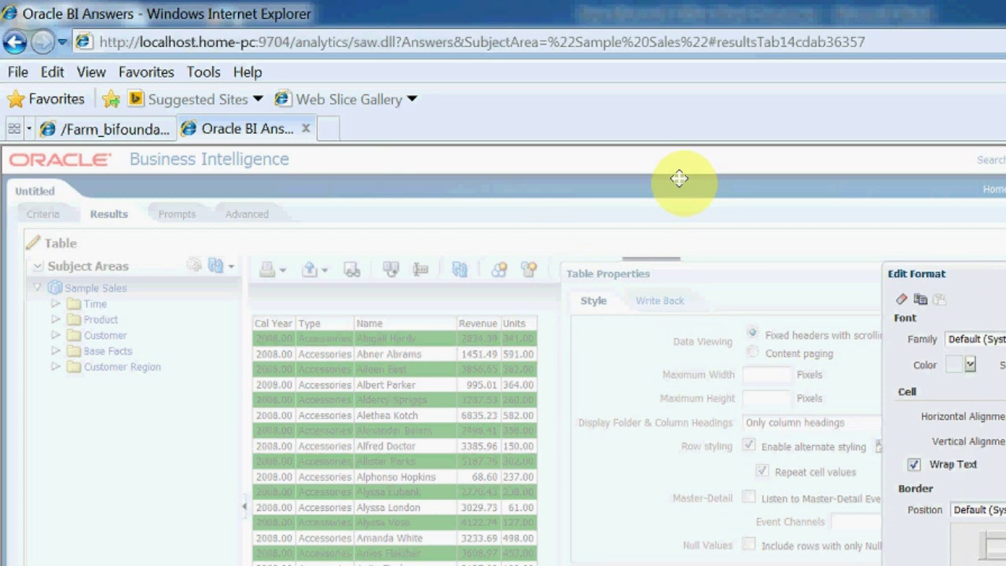
Step: Set the alternating rows' font to white at size 20 and apply the table properties
{"action": "left_click_drag", "start_coordinate": [680, 179], "coordinate": [354, 176]}
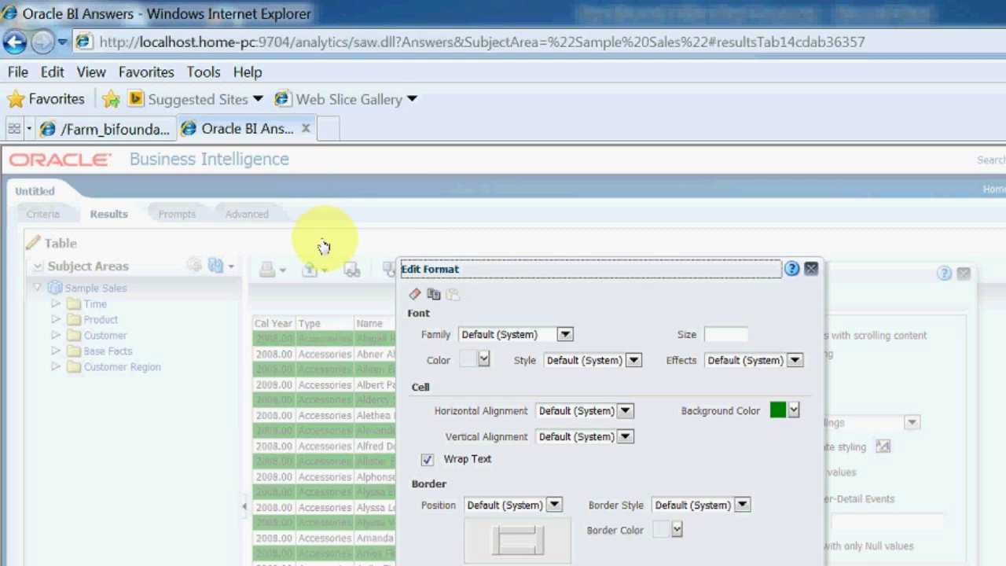
{"action": "key", "text": "Tab"}
{"action": "key", "text": "Return"}
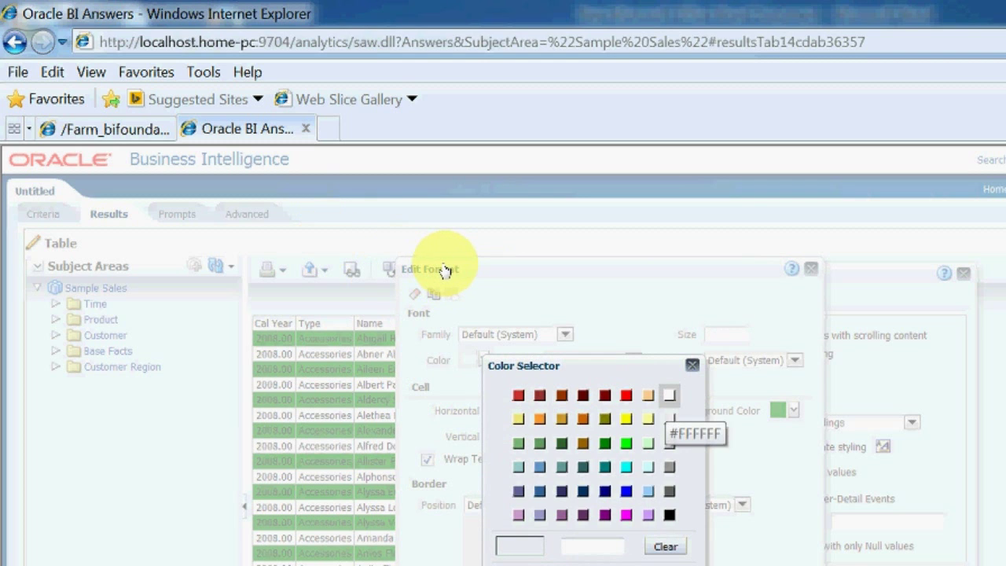
{"action": "key", "text": "Return"}
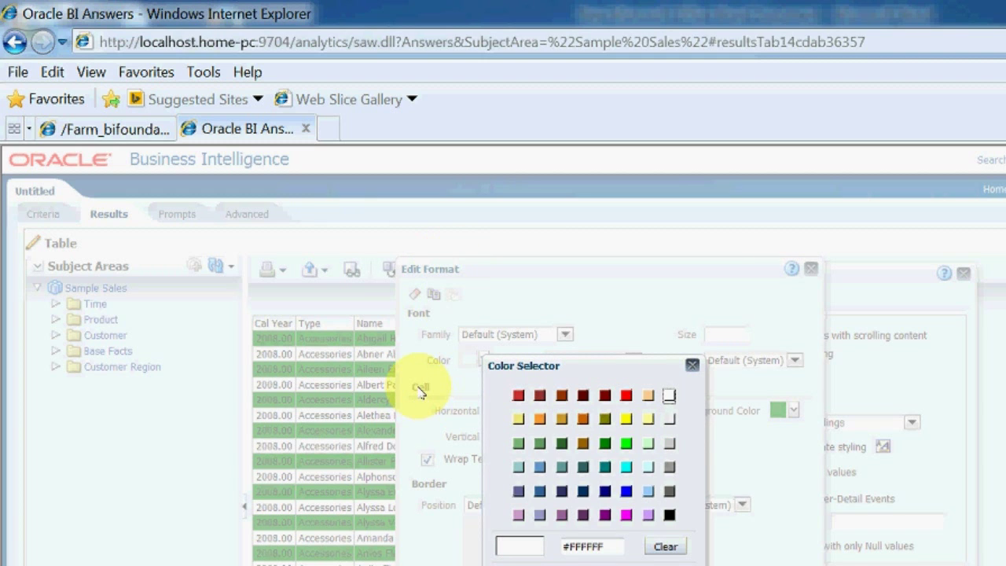
{"action": "key", "text": "Return"}
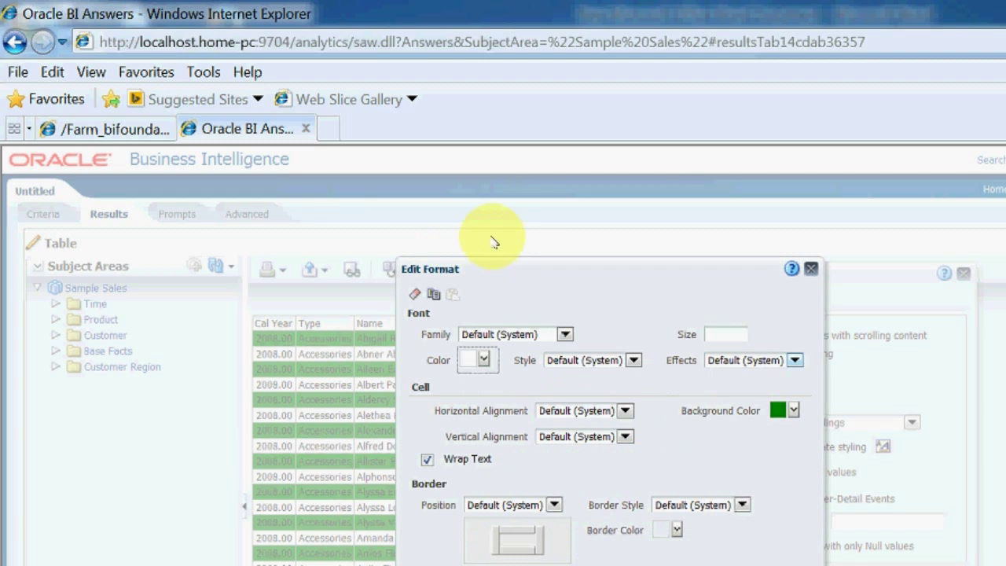
{"action": "key", "text": "shift+Tab"}
{"action": "type", "text": "20"}
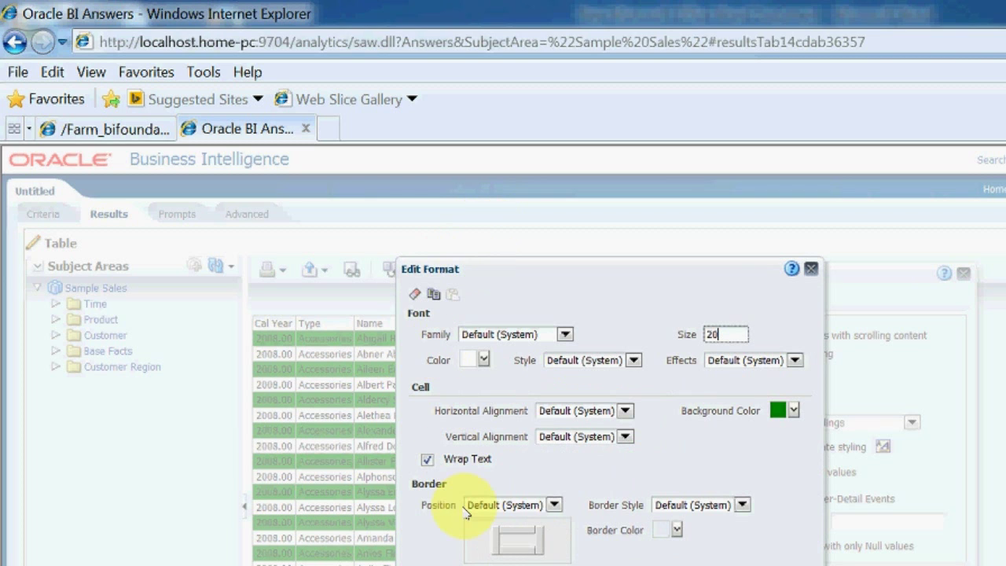
{"action": "key", "text": "Return"}
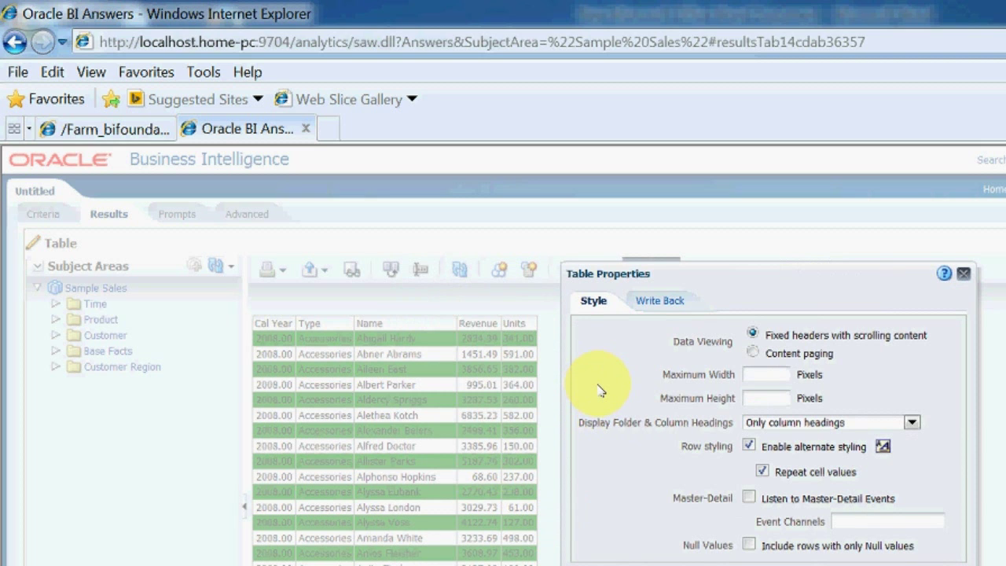
{"action": "key", "text": "Return"}
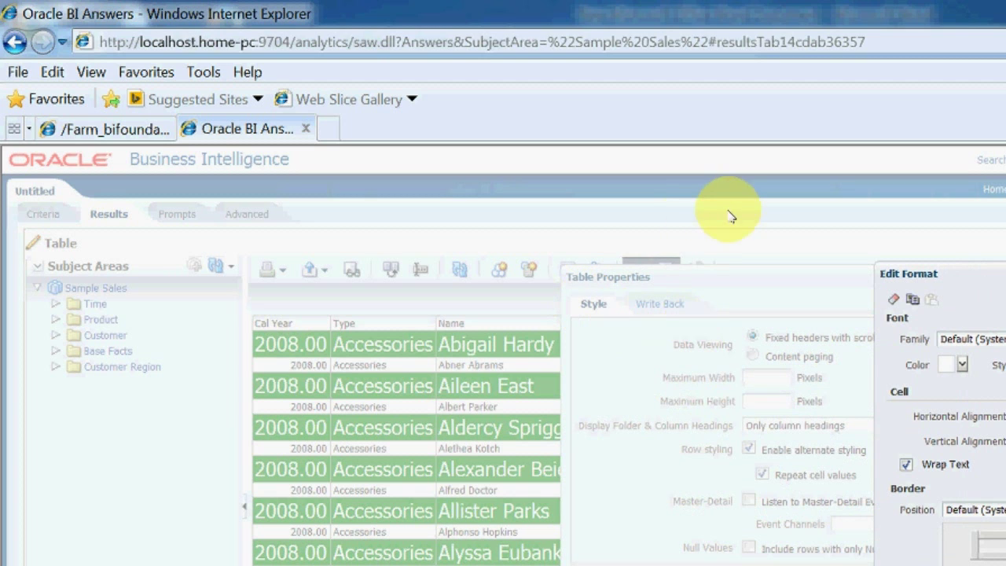
Step: Give the alternating rows yellow borders on All sides
{"action": "left_click_drag", "start_coordinate": [701, 178], "coordinate": [267, 191]}
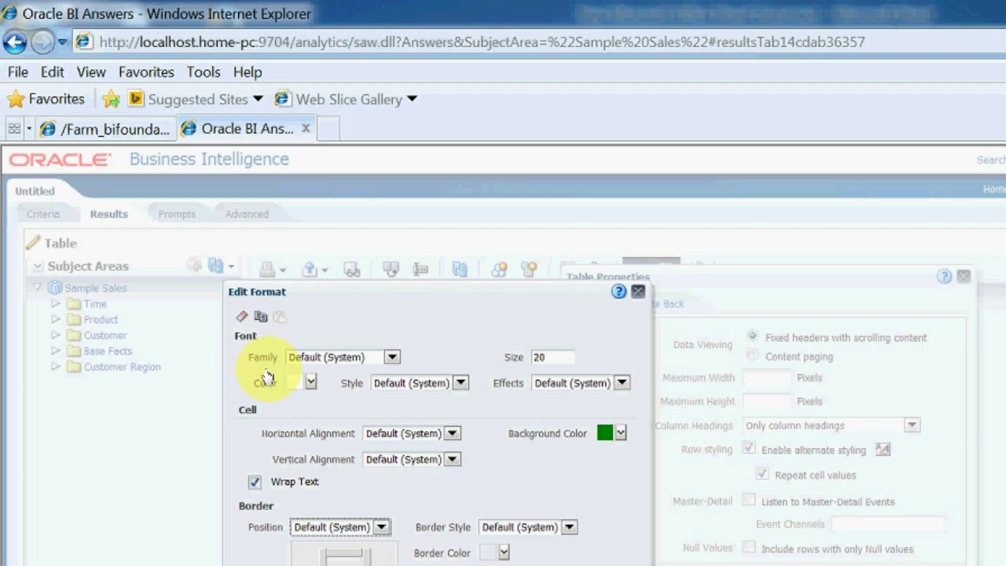
{"action": "key", "text": "Down"}
{"action": "key", "text": "Down"}
{"action": "key", "text": "Tab"}
{"action": "key", "text": "Tab"}
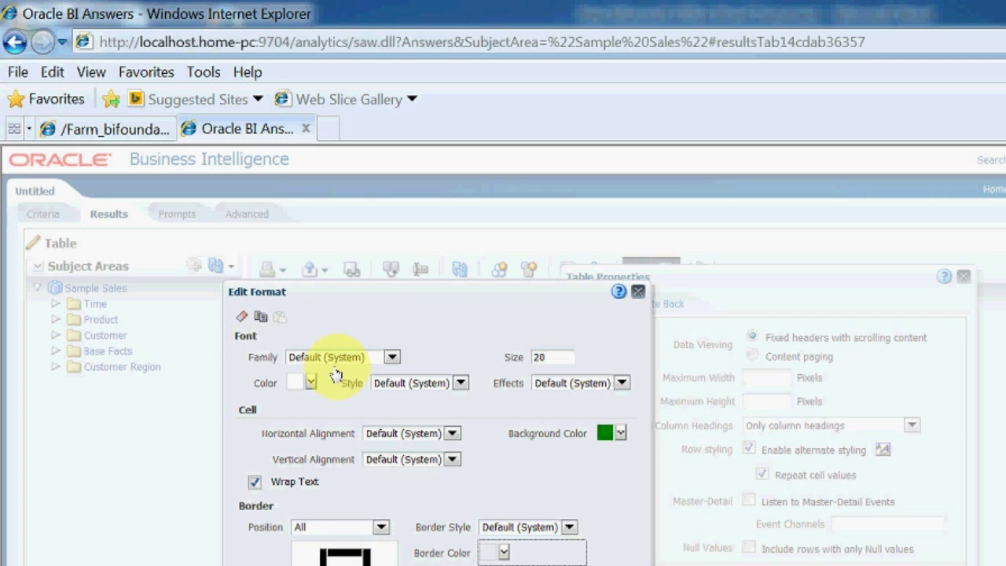
{"action": "key", "text": "Return"}
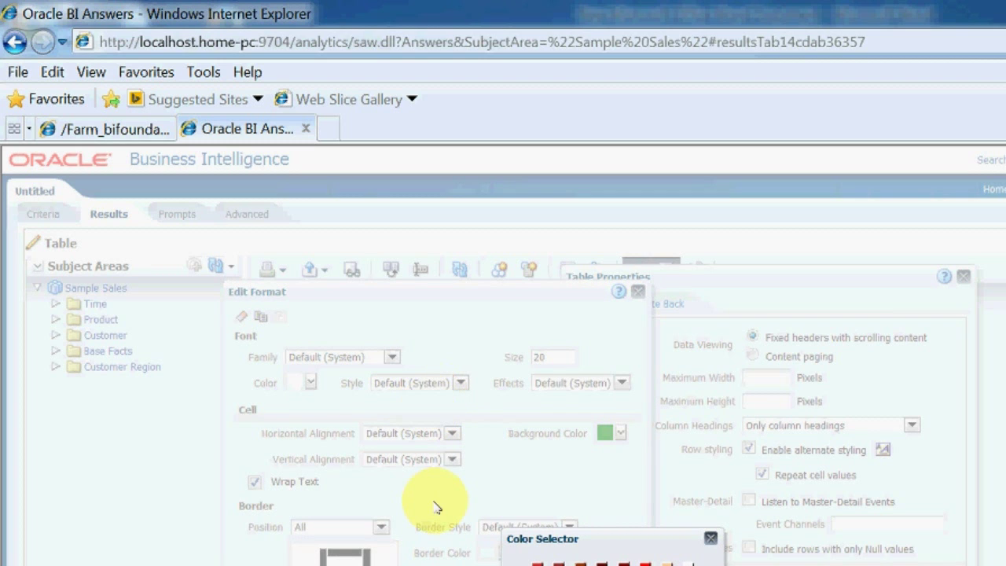
{"action": "key", "text": "Return"}
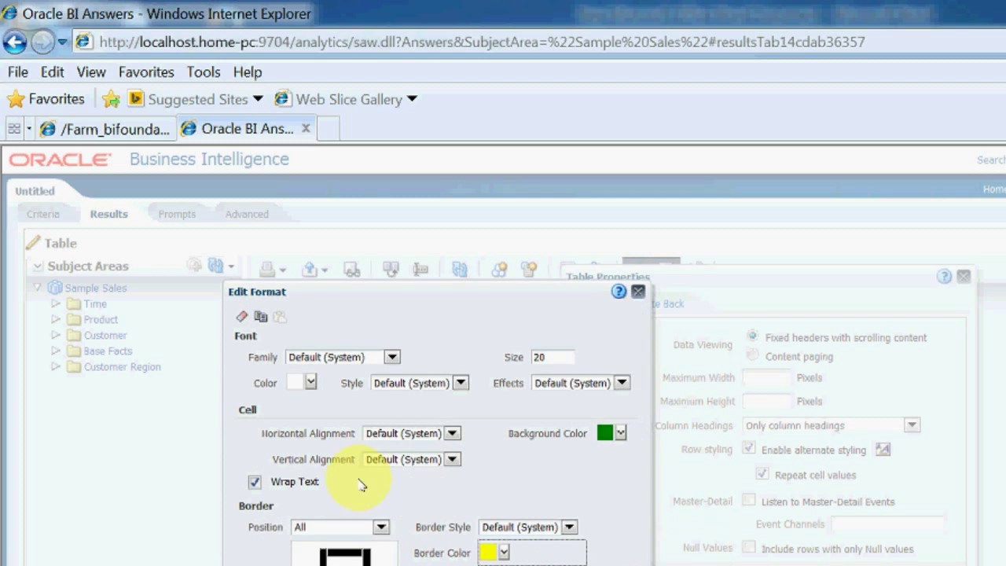
{"action": "key", "text": "Return"}
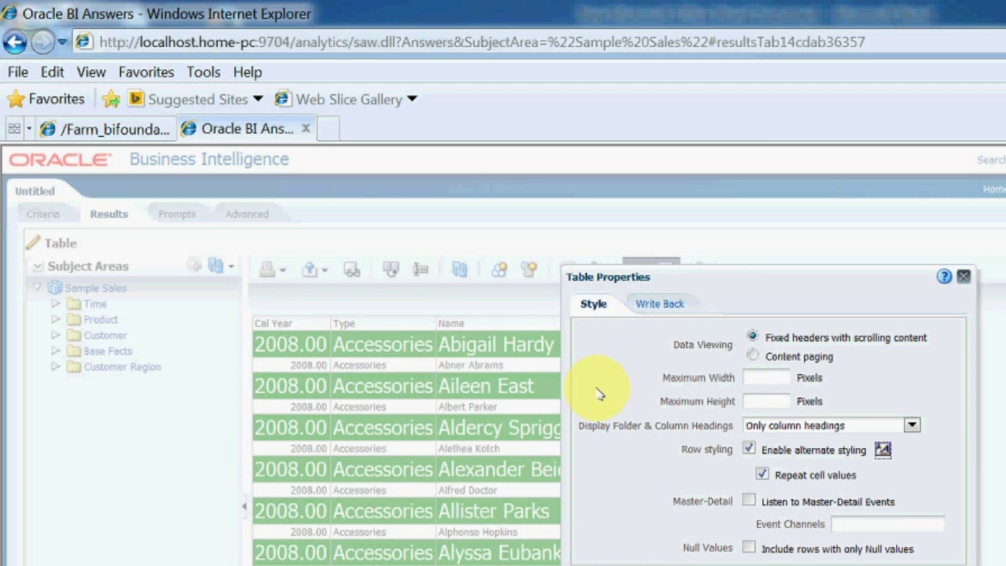
Step: Apply the yellow-bordered alternating-row styling through Table Properties
{"action": "key", "text": "Return"}
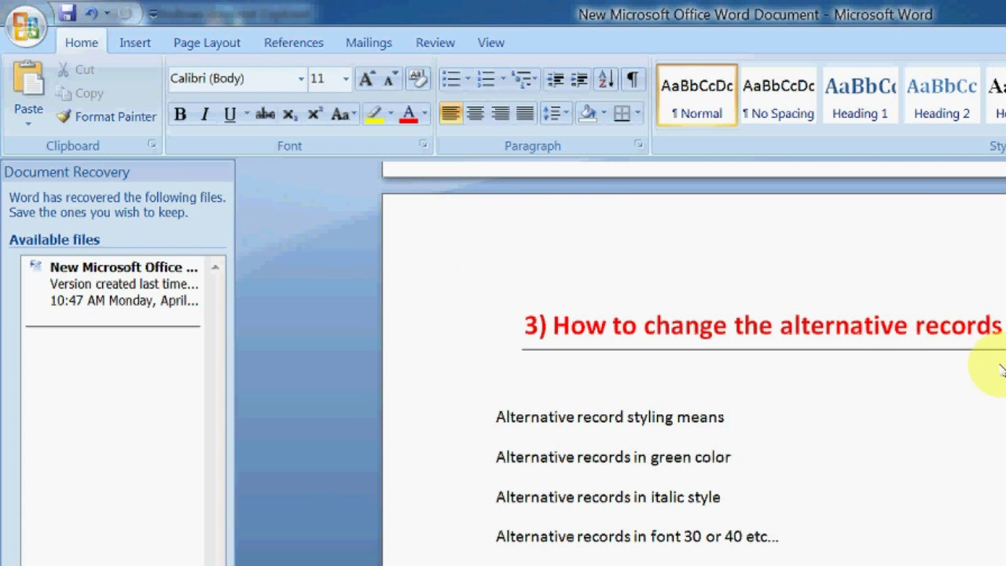
Step: Scroll the Word notes to show numbered steps 1 to 4
{"action": "scroll", "coordinate": [1000, 370], "scroll_direction": "up", "scroll_amount": 10}
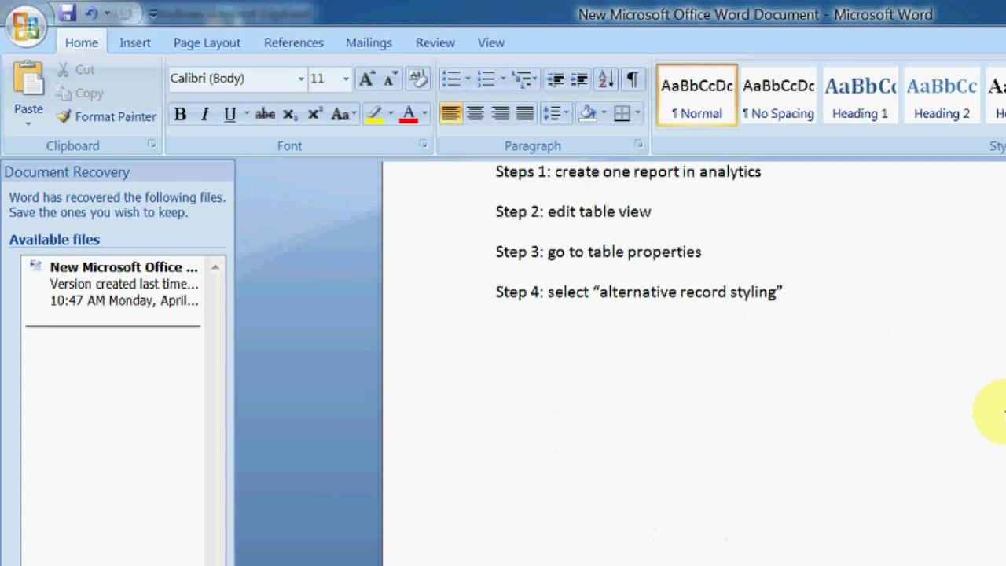